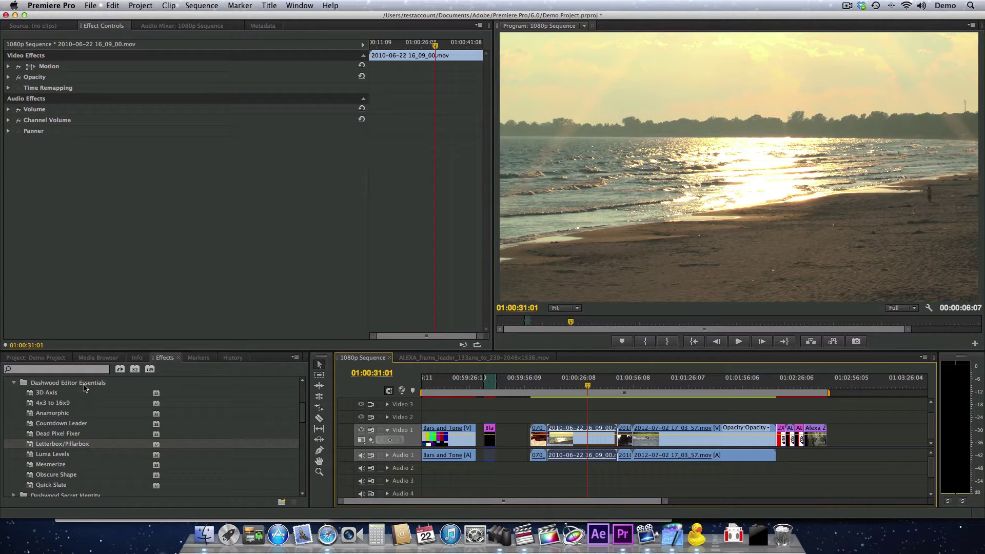
Apply the Dashwood Letterbox/Pillarbox effect to the 2010-06-22 beach clip in the timeline.
drag(30, 445, 589, 441)
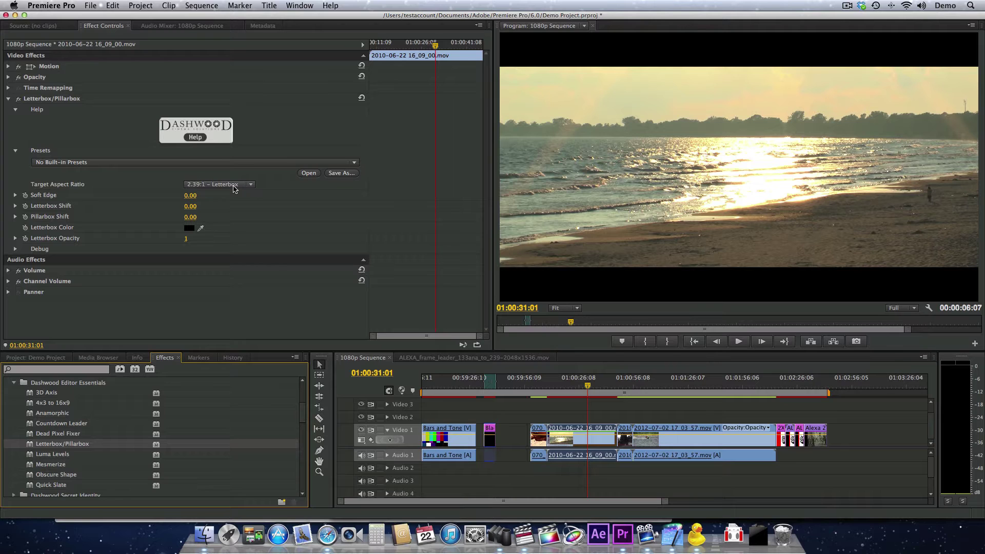
Try the 1.33:1 4x3 and 2.59:1 Cinerama target ratios, then settle on 1.85:1 Cinema Flat.
click(234, 185)
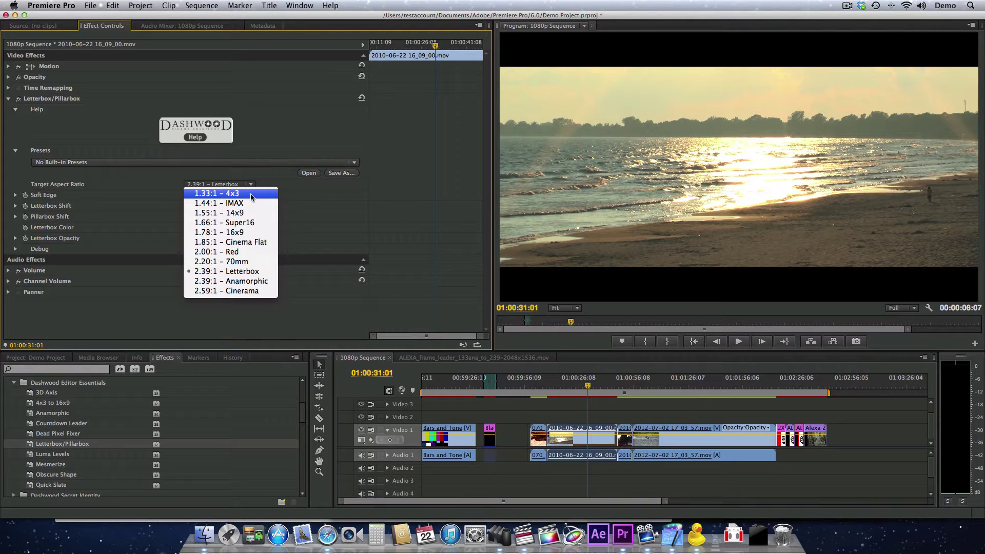
click(251, 193)
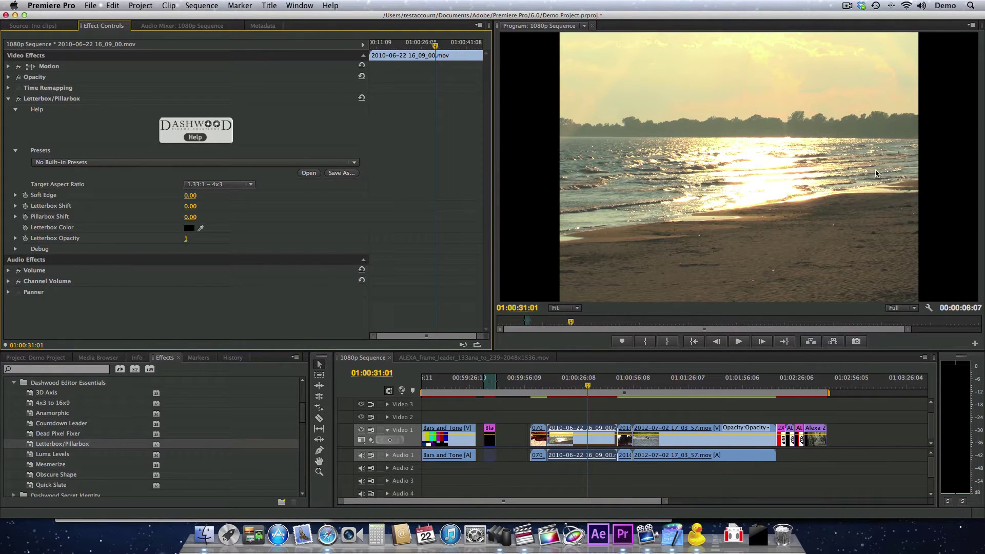
click(218, 184)
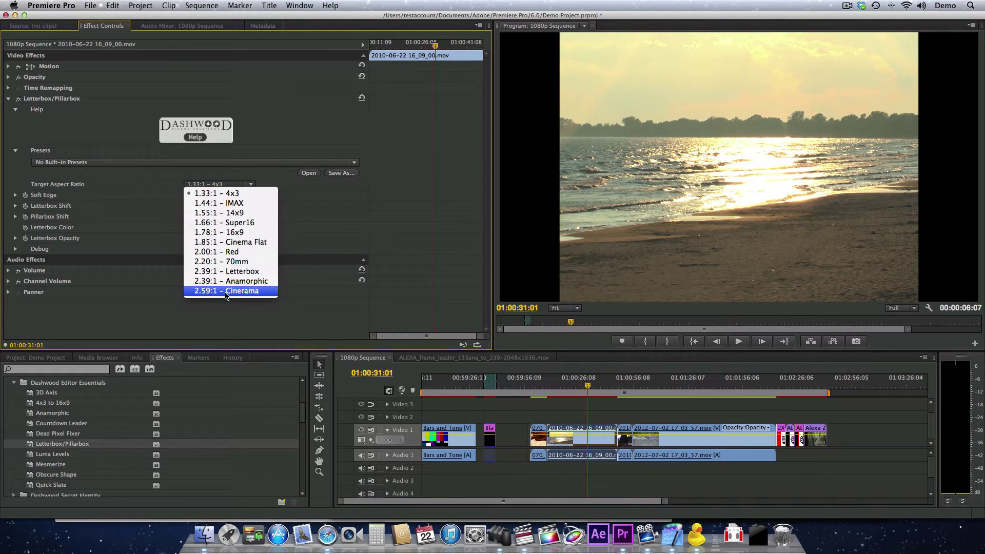
click(266, 295)
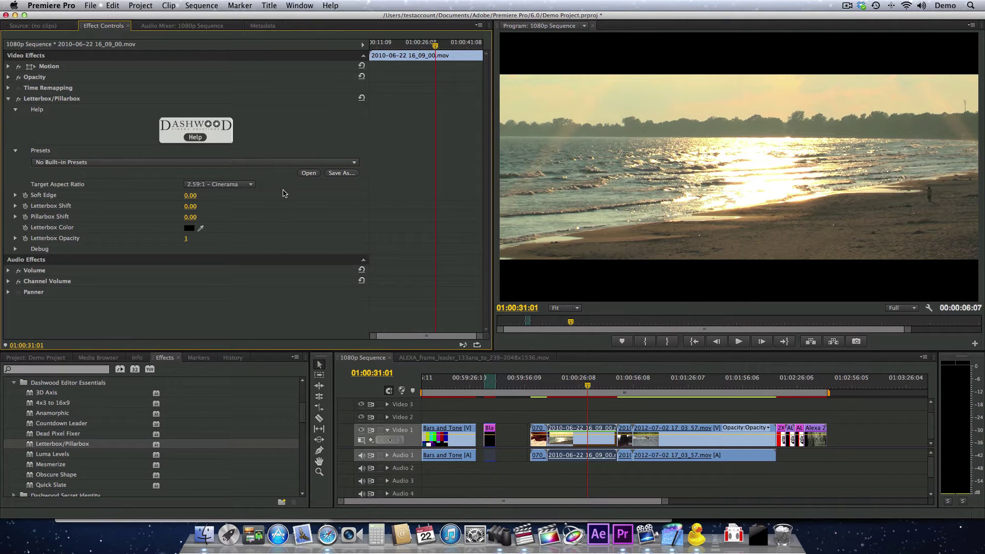
click(241, 185)
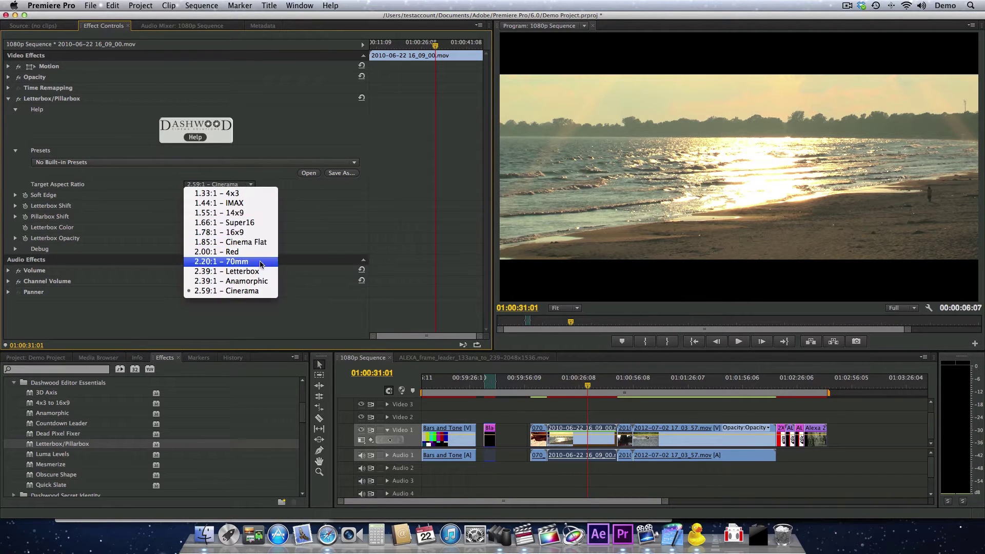
click(259, 242)
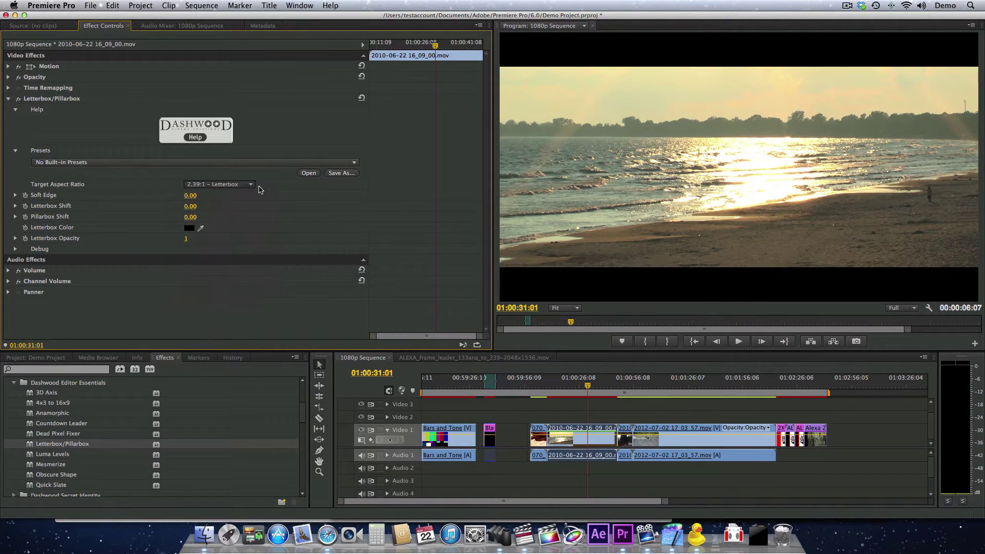
In the ALEXA frame leader sequence, apply Letterbox/Pillarbox to the ALEXA_frame leader clip.
click(472, 357)
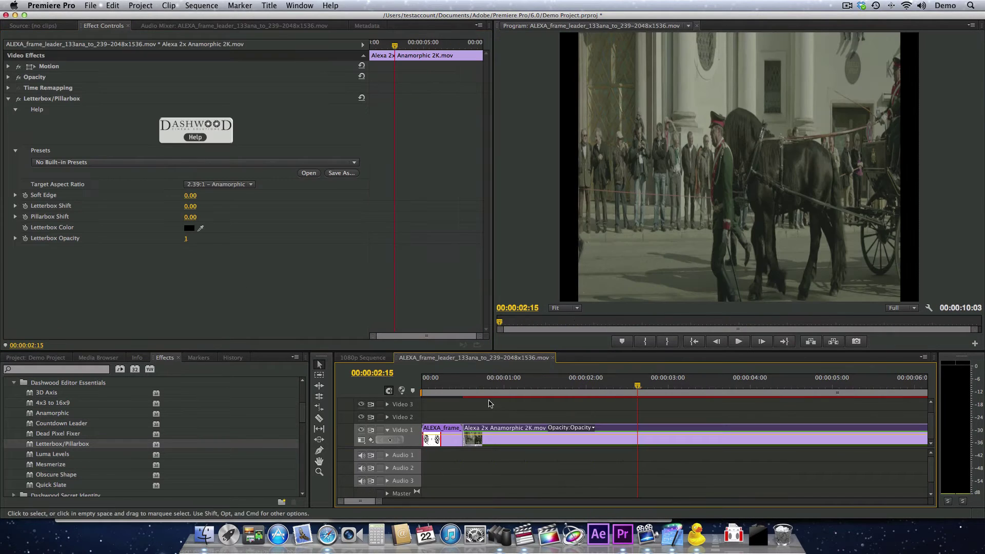
click(445, 385)
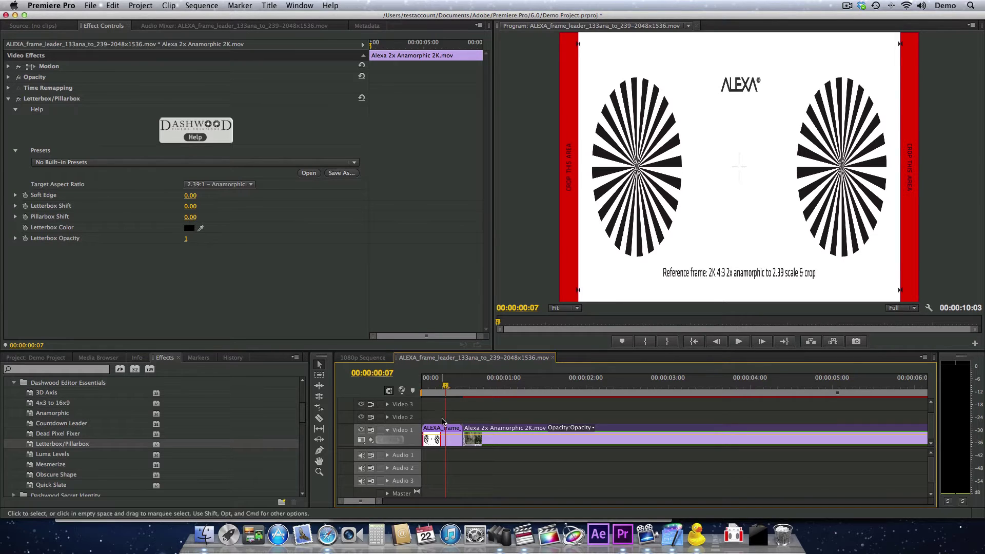
click(450, 434)
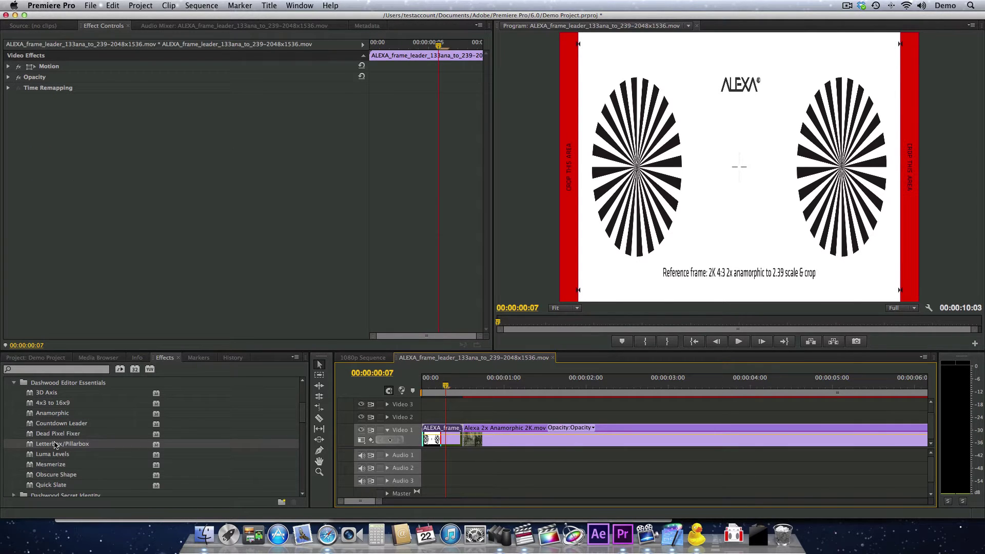
drag(57, 444, 443, 437)
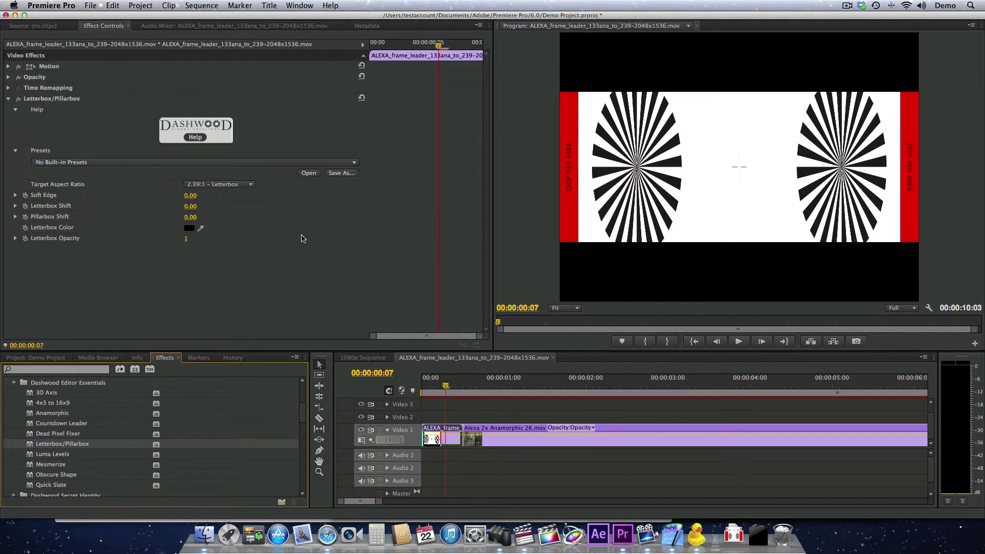
Set the leader clip's target ratio to 2.39:1 Anamorphic and return to the 1080p Sequence.
click(211, 185)
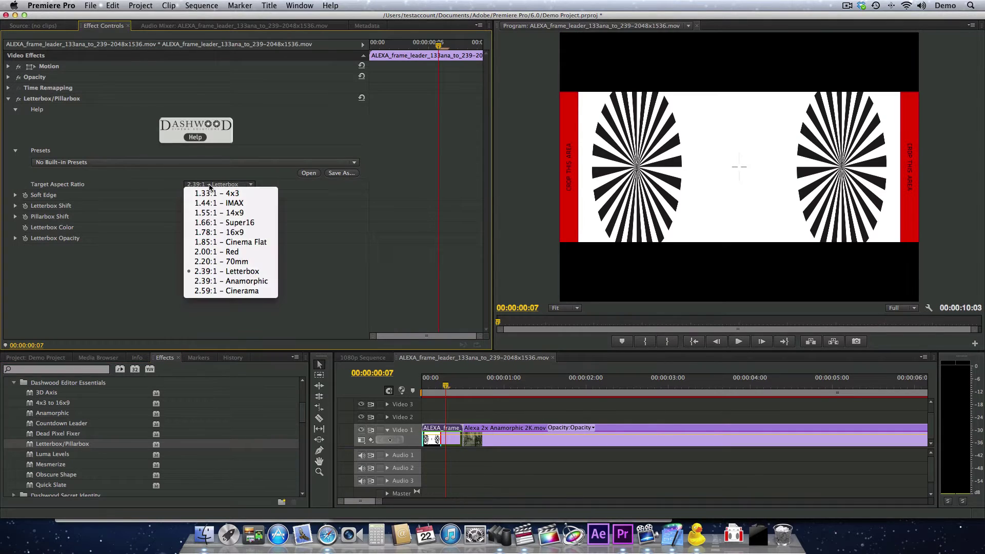
click(251, 282)
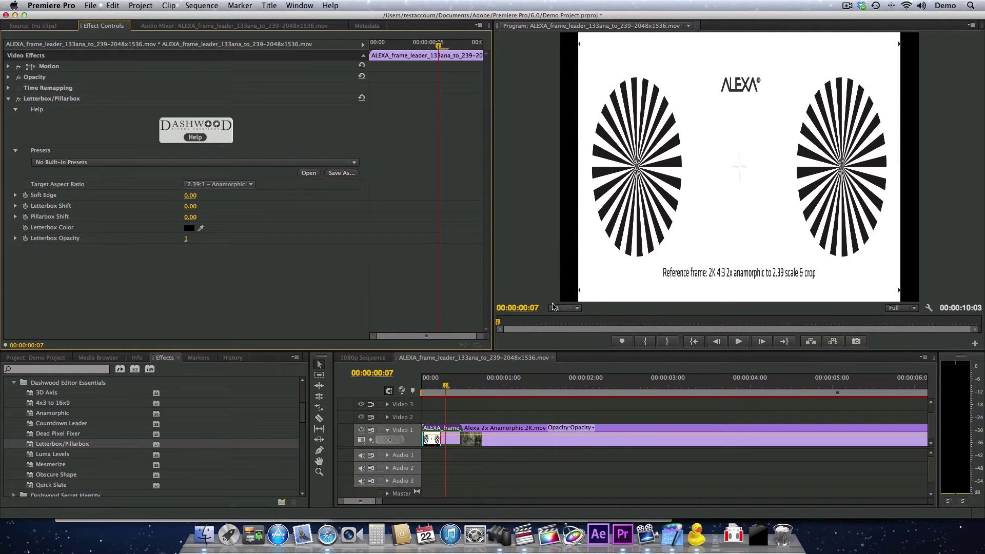
click(380, 359)
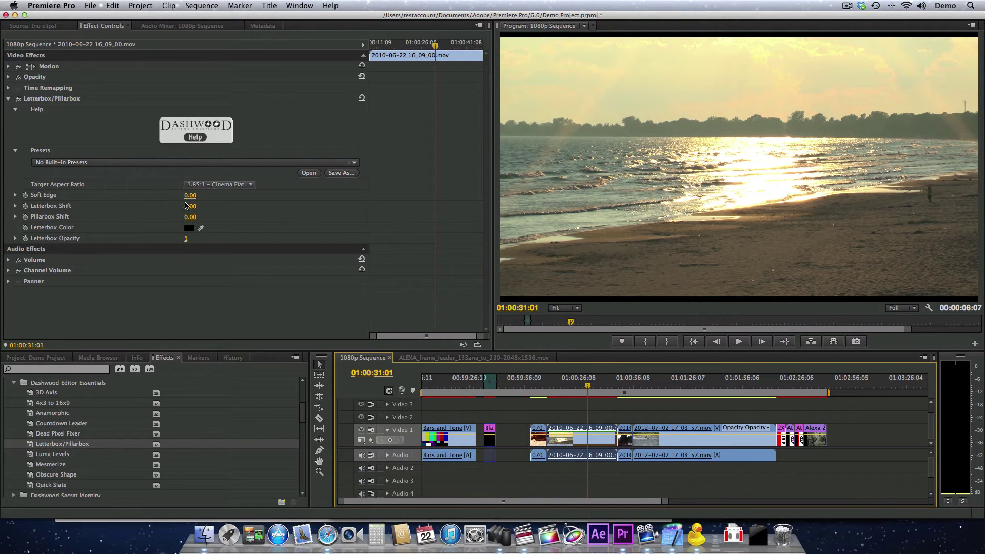
Set the beach clip's target ratio to 2.39:1 Letterbox with Letterbox Shift at -0.40.
click(216, 185)
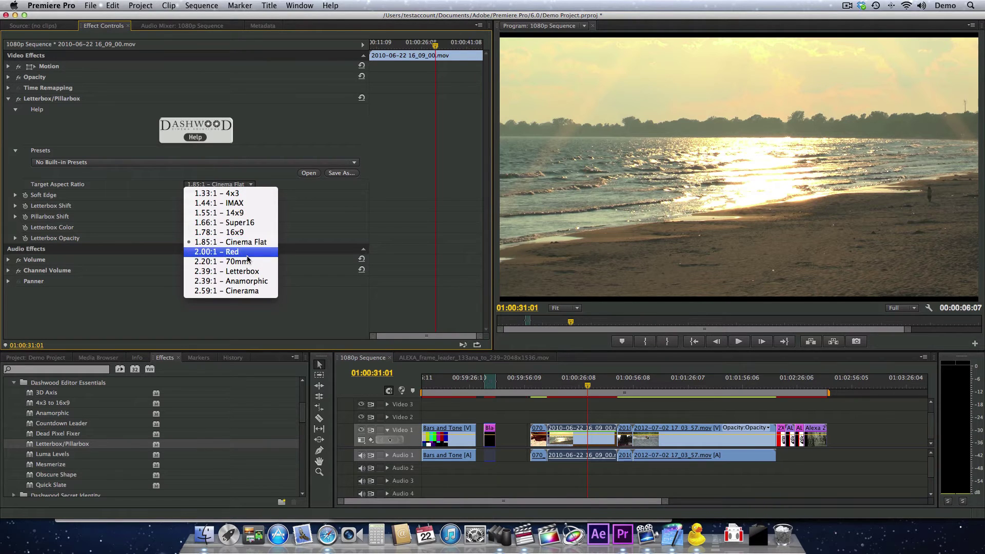
click(256, 273)
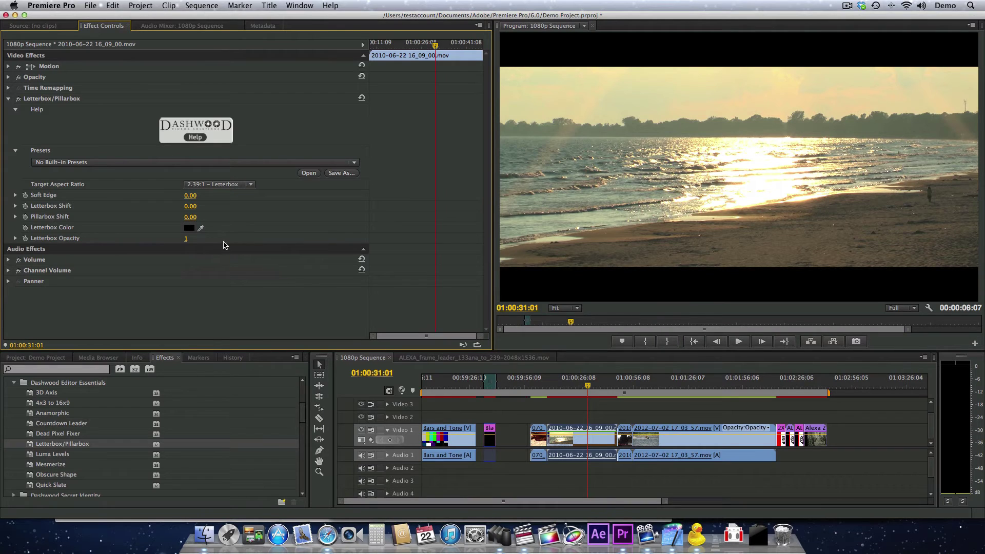
drag(192, 210, 196, 210)
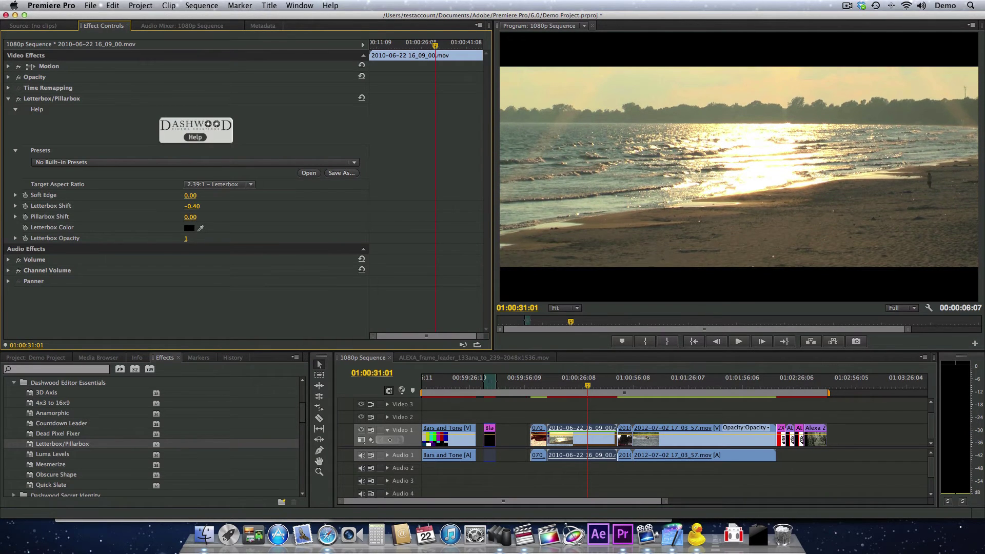
click(216, 184)
Try 1.33:1 4x3 with Pillarbox Shift -0.10, then return to 2.39:1 Letterbox with Soft Edge 46.
click(221, 195)
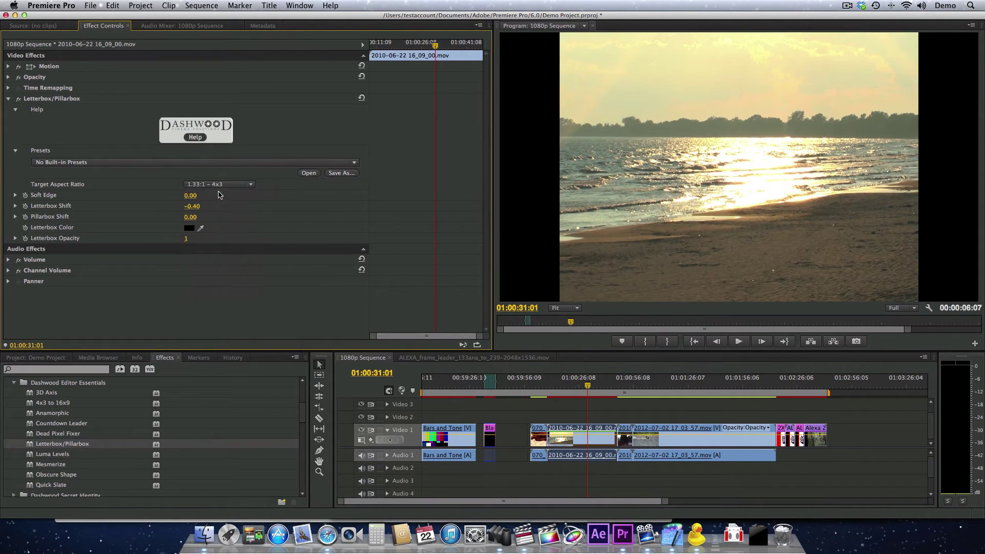
mouse_move(191, 218)
mouse_down()
mouse_move(179, 218)
mouse_move(195, 220)
mouse_up()
click(224, 185)
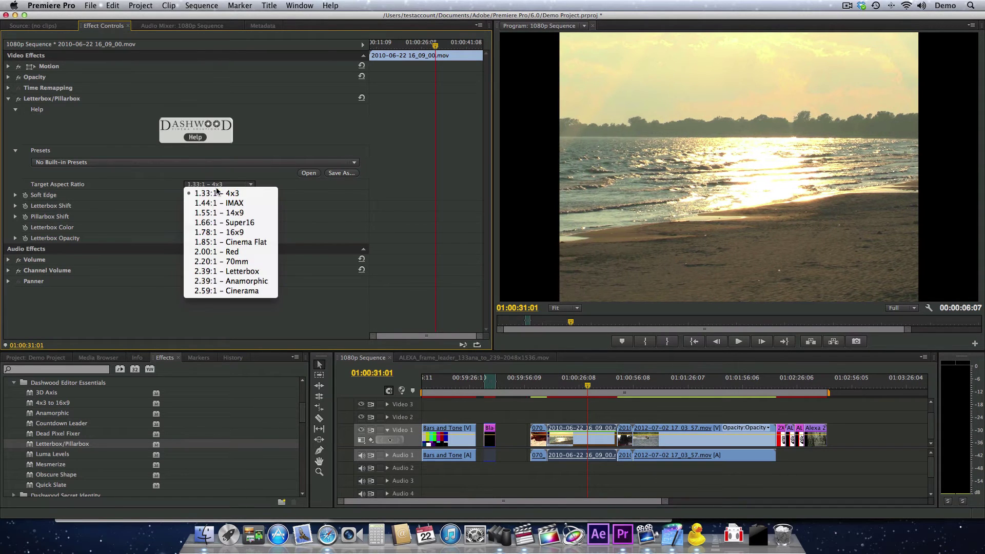
click(256, 272)
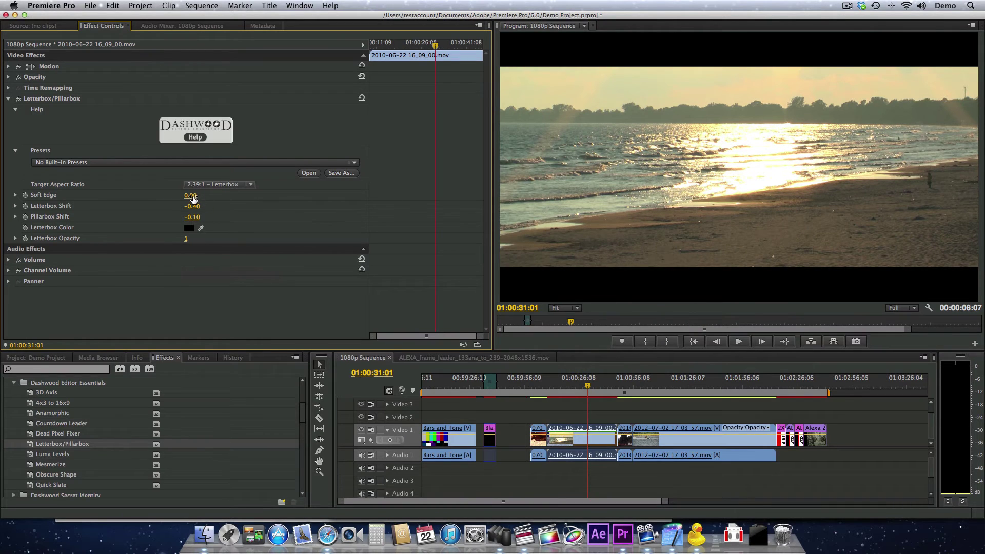
mouse_move(193, 200)
mouse_down()
mouse_move(215, 199)
mouse_move(197, 198)
mouse_up()
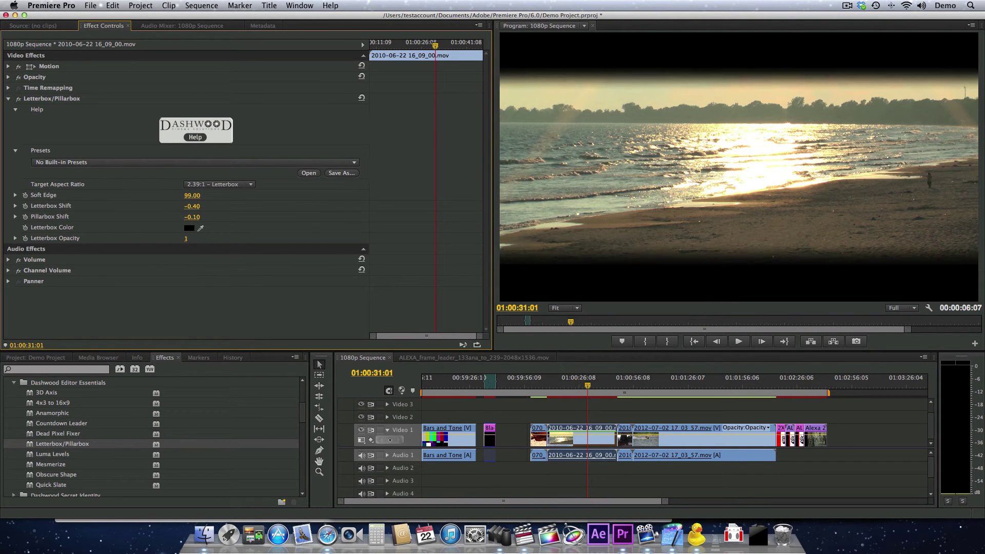
Change the Letterbox Color to blue and set Soft Edge back to 0.00.
click(189, 228)
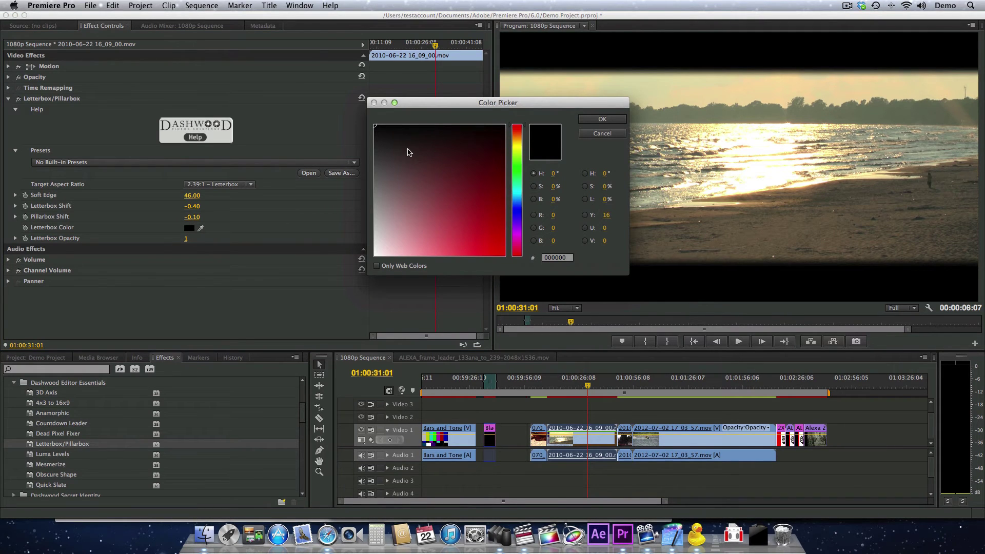
mouse_move(408, 153)
mouse_down()
mouse_move(396, 143)
mouse_move(408, 179)
mouse_move(438, 213)
mouse_up()
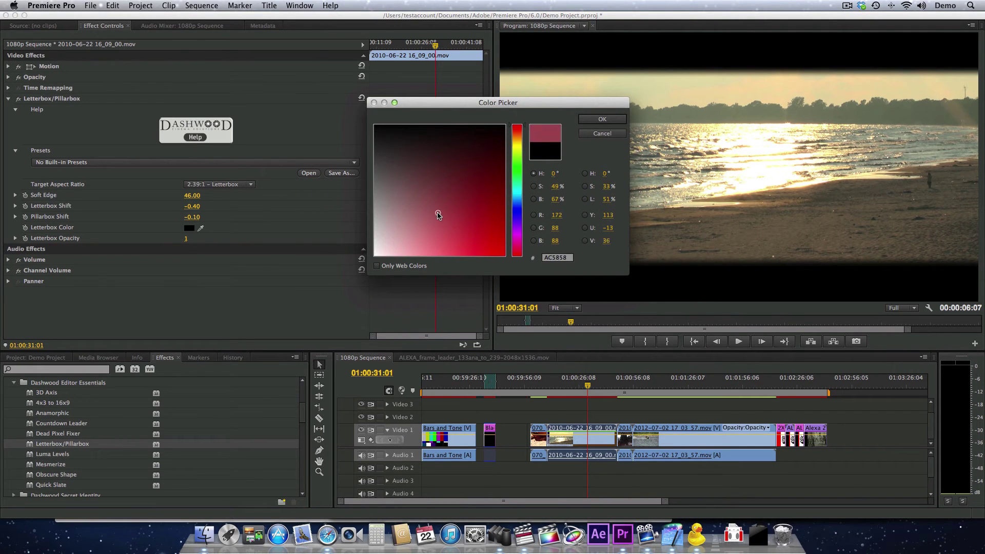
click(520, 202)
mouse_move(520, 200)
mouse_down()
mouse_move(480, 214)
mouse_move(489, 215)
mouse_up()
click(612, 118)
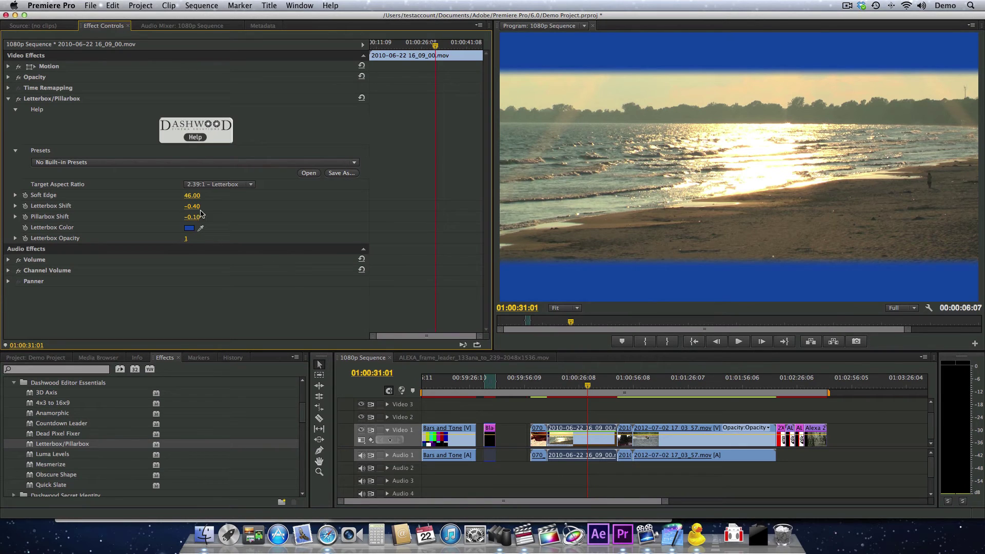
drag(191, 196, 180, 201)
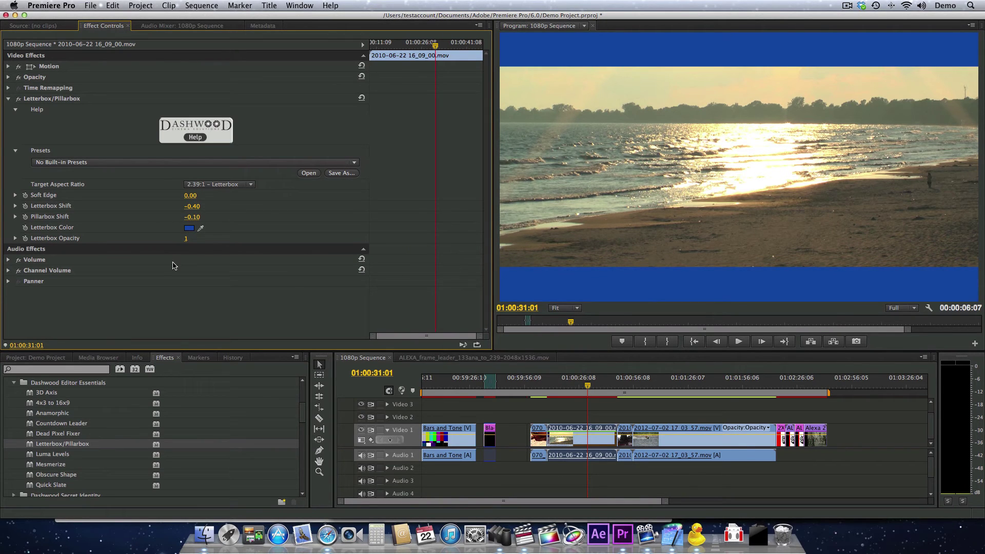
Scrub Letterbox Opacity to 1, then marquee-select the later clips on Video 1.
mouse_move(187, 238)
mouse_down()
mouse_move(200, 238)
mouse_move(180, 239)
mouse_up()
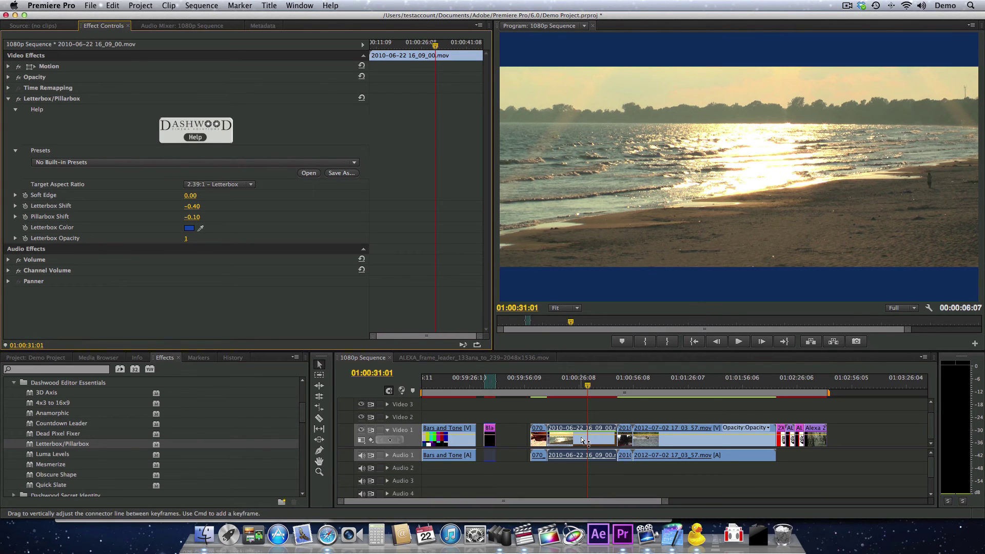
mouse_move(584, 440)
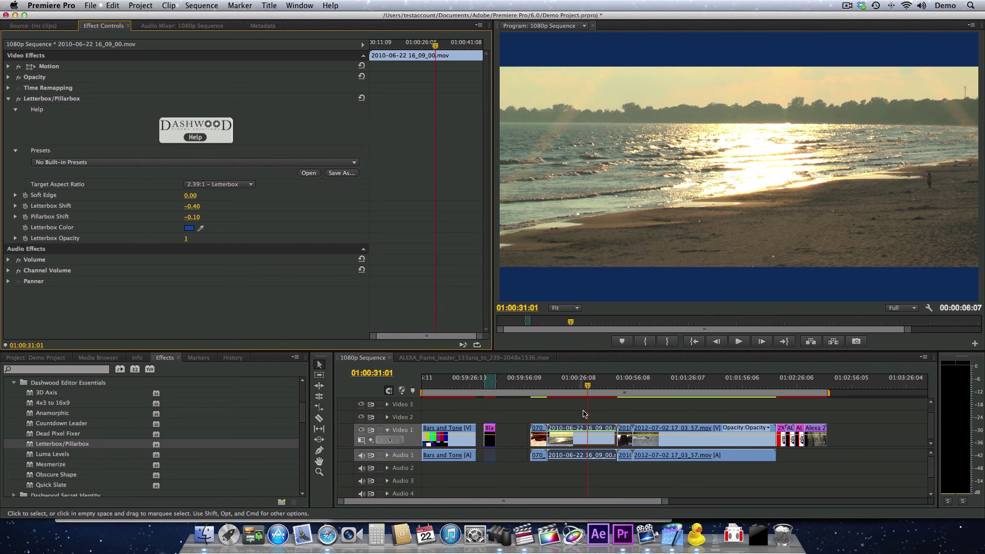
drag(618, 414, 699, 444)
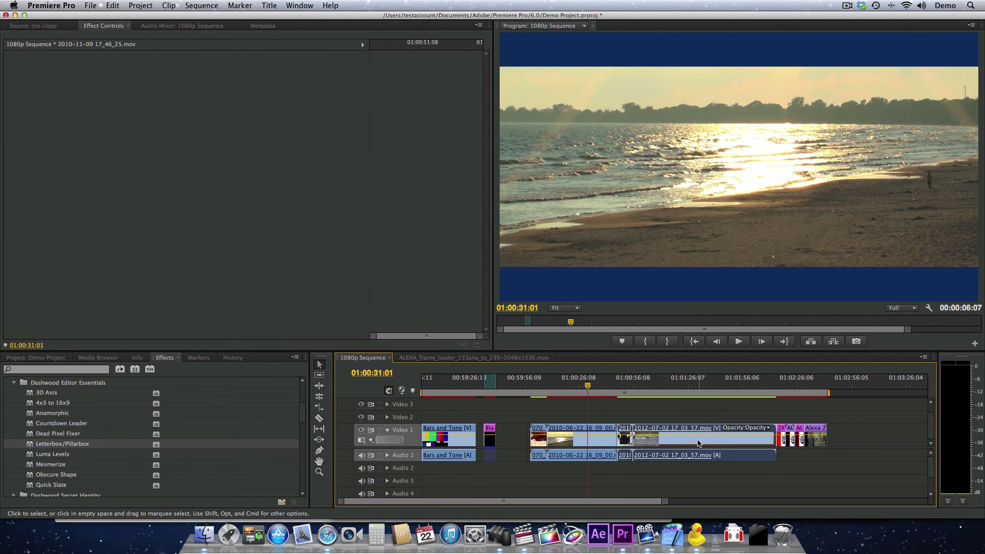
Nest the selected clips as Nested Sequence 01, apply Letterbox/Pillarbox to it, and preview its frames.
right_click(697, 441)
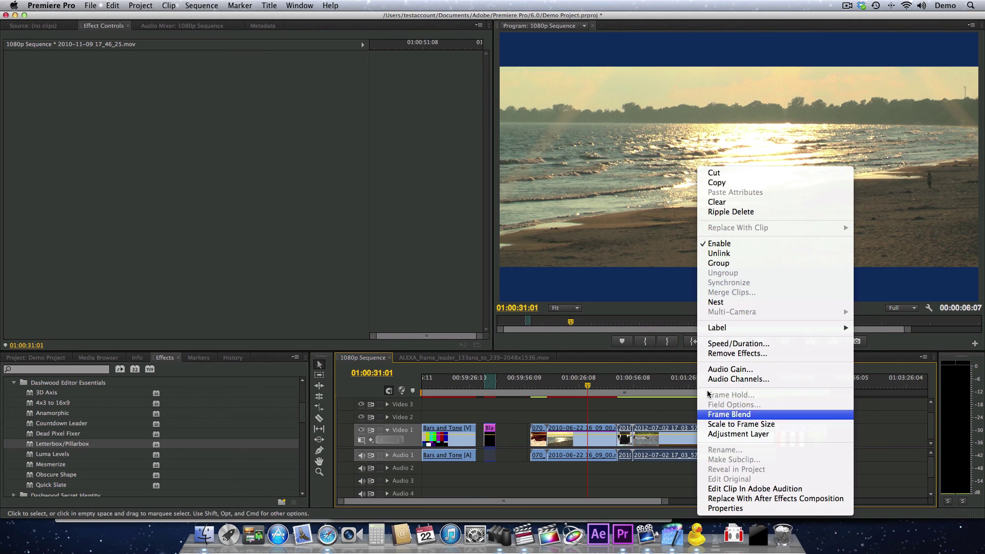
click(718, 302)
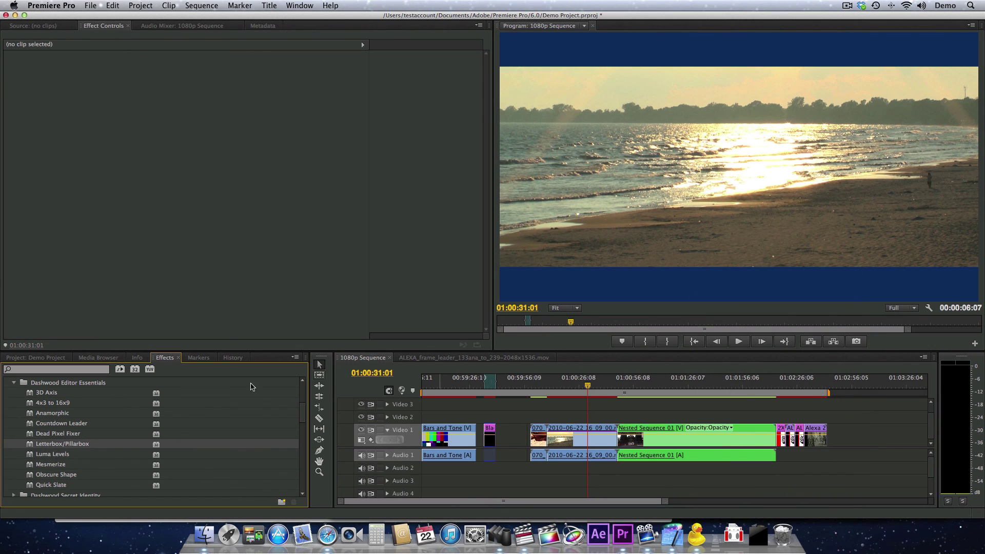
drag(44, 444, 686, 444)
click(671, 385)
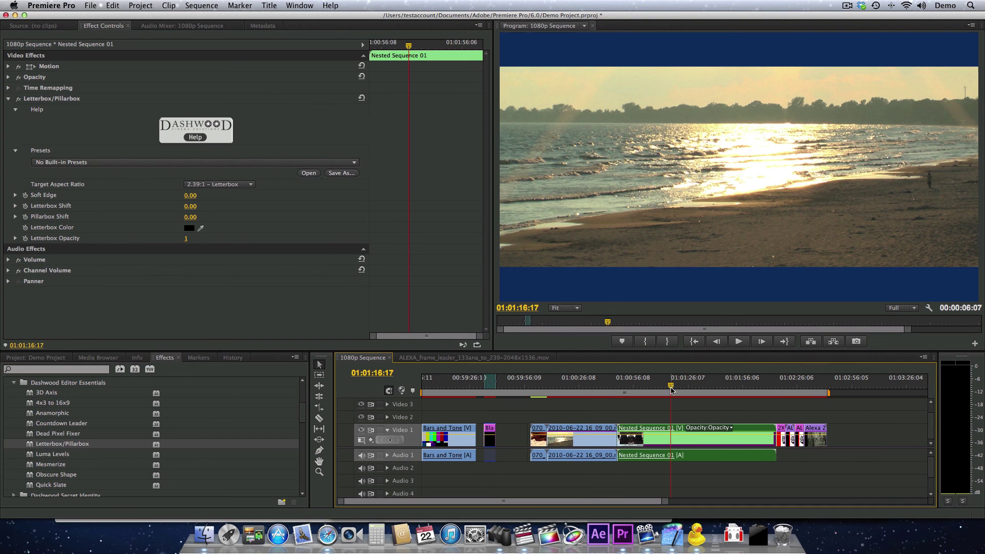
drag(651, 390, 691, 383)
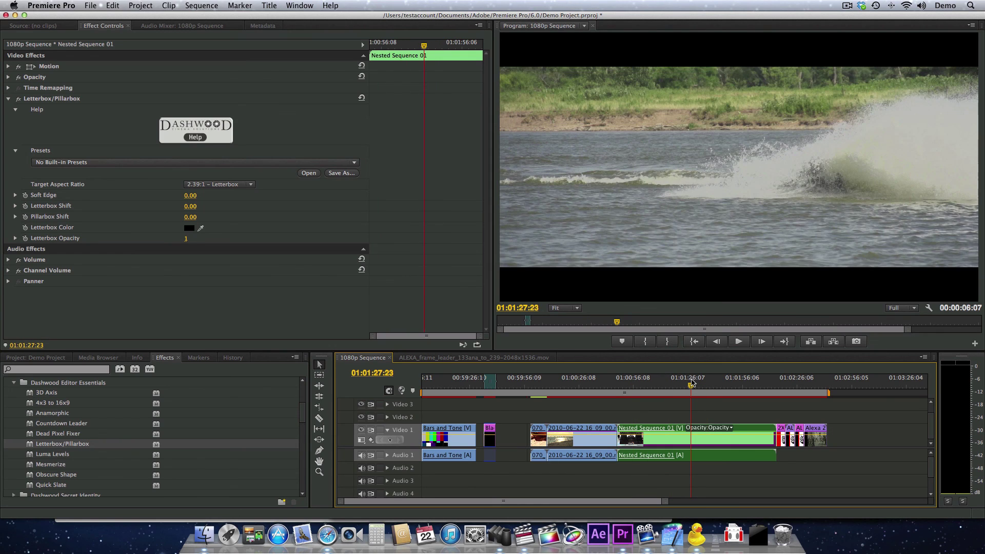